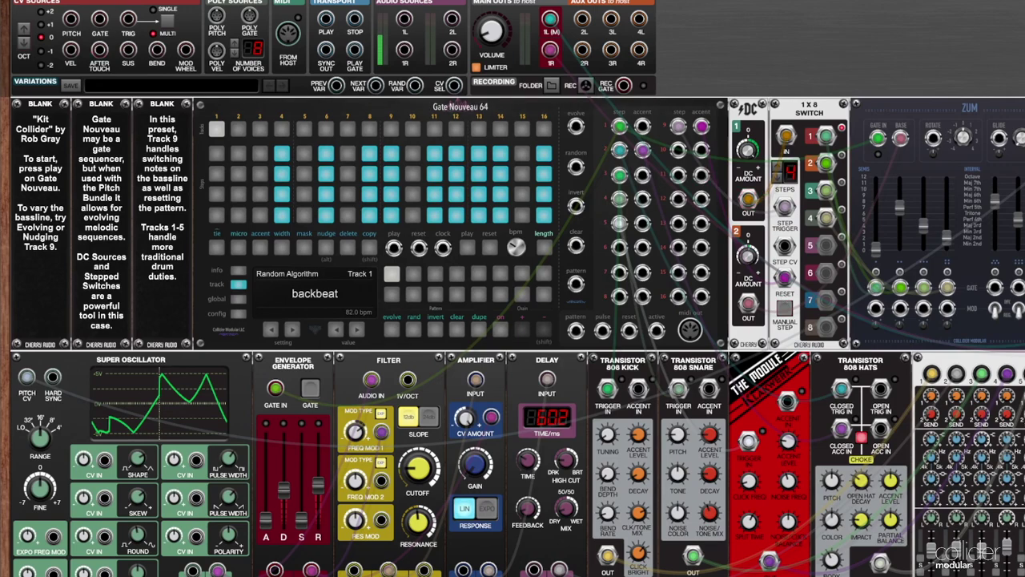
Start Gate Nouveau 64 playing, queue pattern 2, then switch back to pattern 1
{"action": "left_click", "coordinate": [97, 45]}
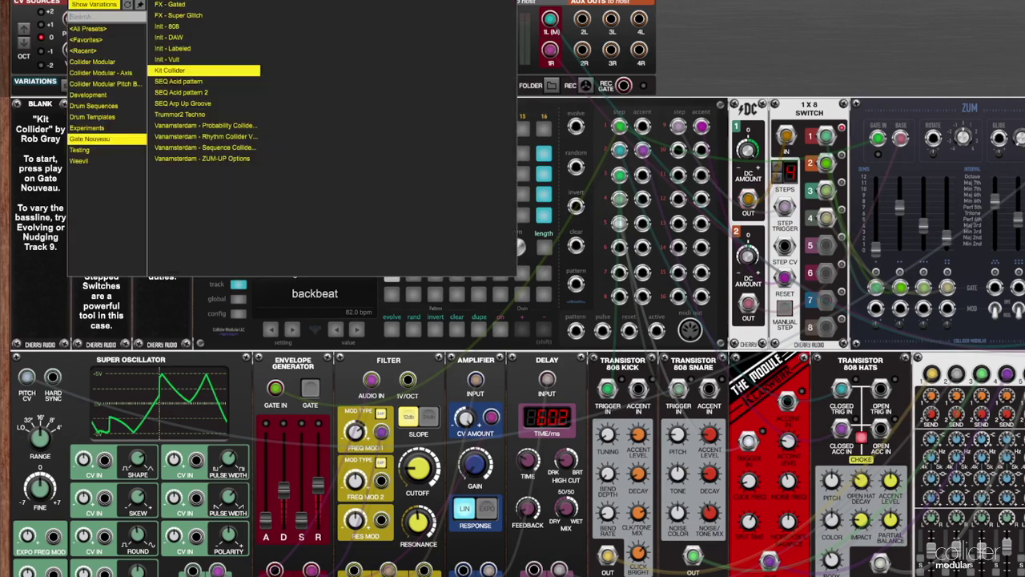
{"action": "left_click", "coordinate": [789, 48]}
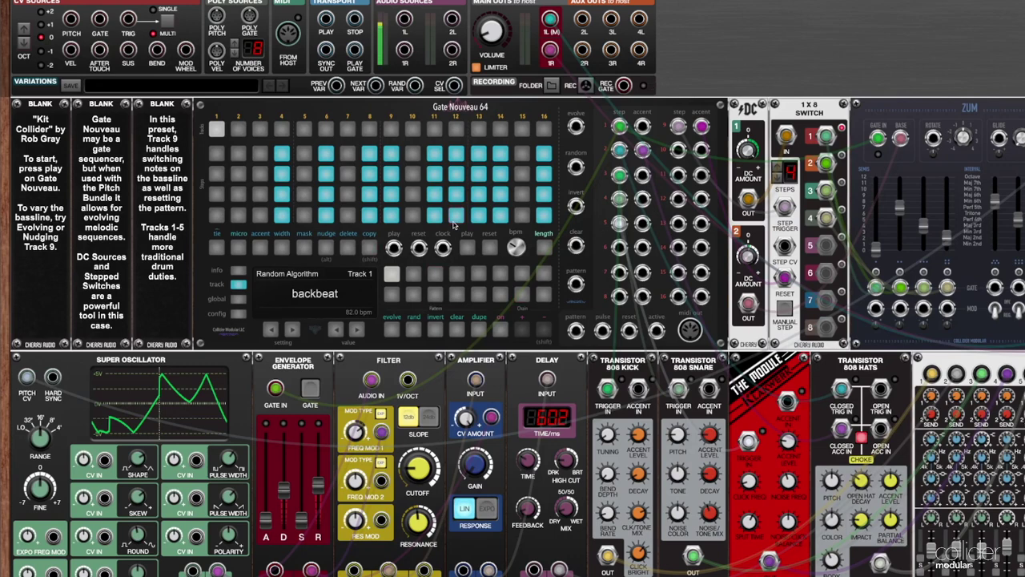
{"action": "left_click", "coordinate": [467, 247]}
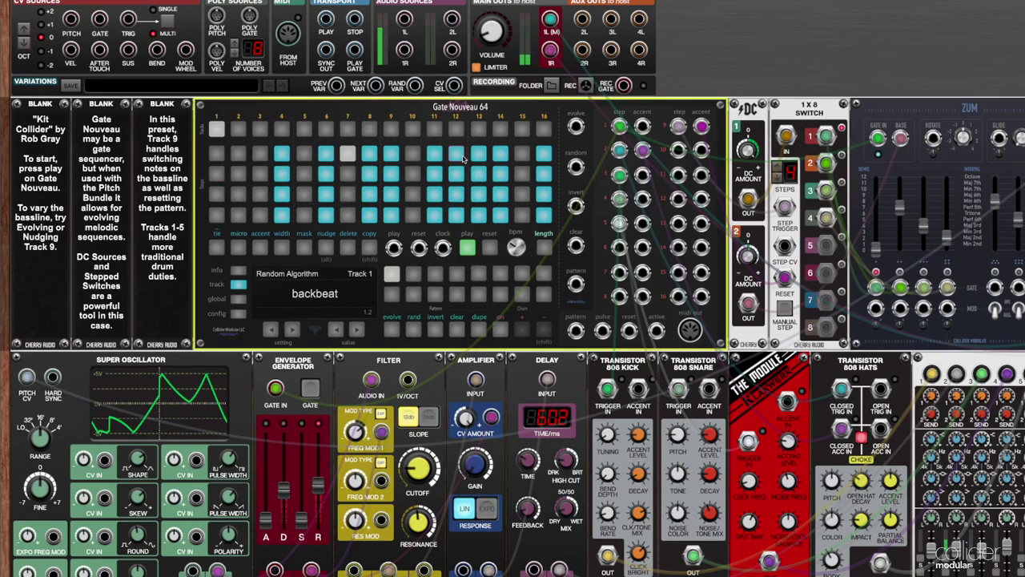
{"action": "left_click", "coordinate": [414, 286]}
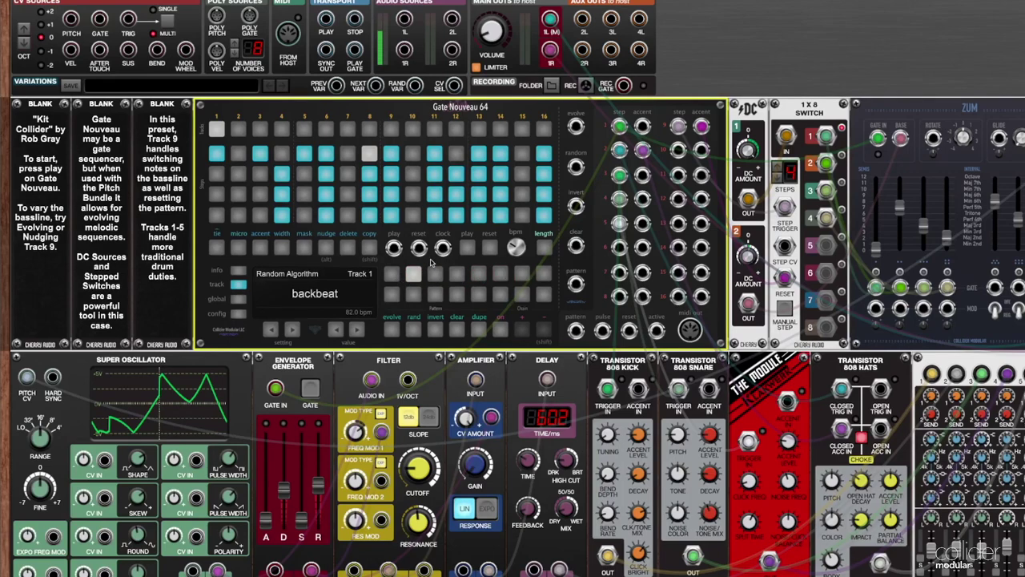
{"action": "left_click", "coordinate": [390, 275]}
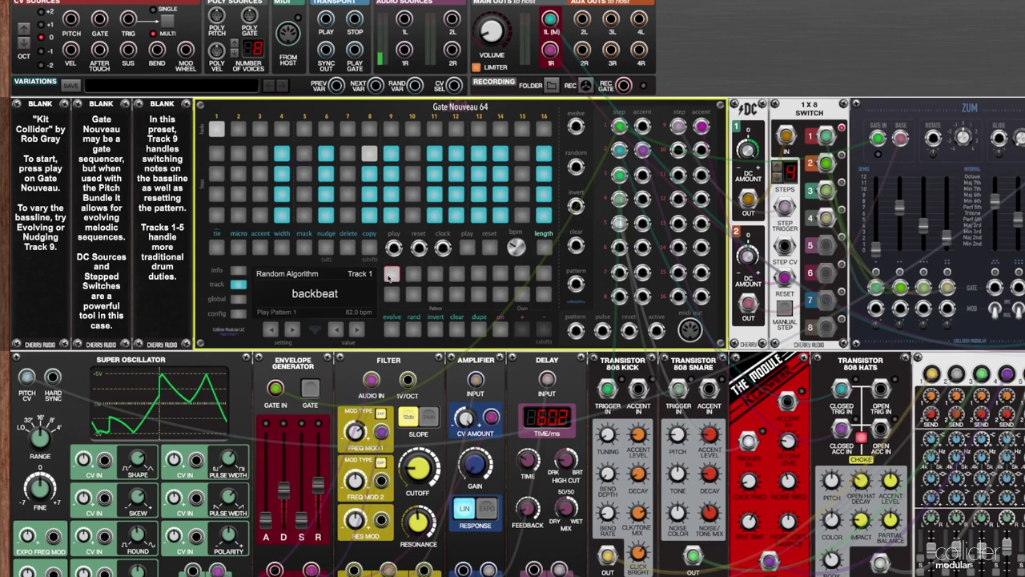
Switch Gate Nouveau 64's Chain pad on so the chain reads [1] > 1 > 1
{"action": "left_click", "coordinate": [502, 331]}
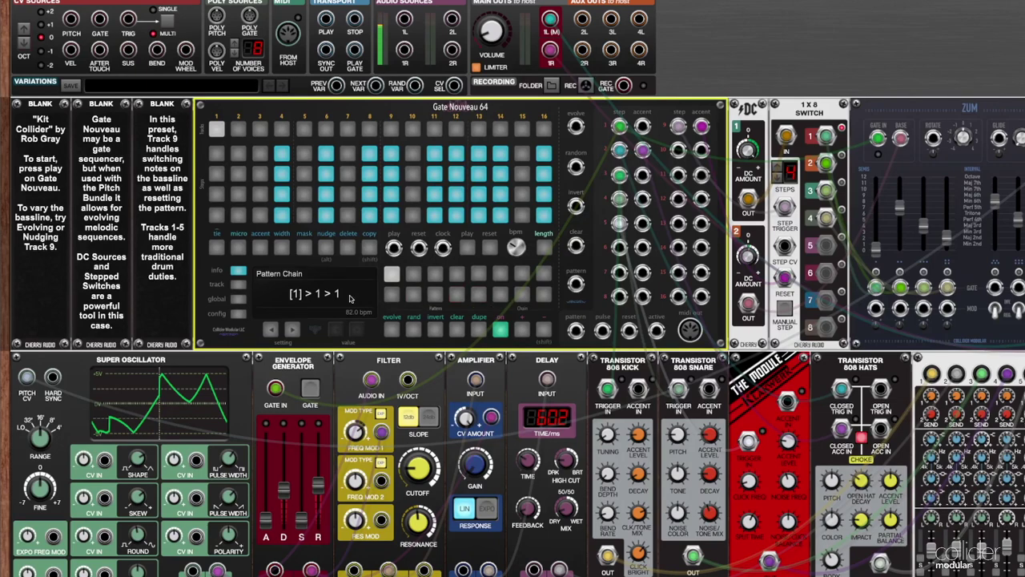
{"action": "left_click", "coordinate": [238, 284]}
{"action": "left_click", "coordinate": [240, 272]}
{"action": "left_click", "coordinate": [293, 331]}
{"action": "left_click", "coordinate": [294, 330]}
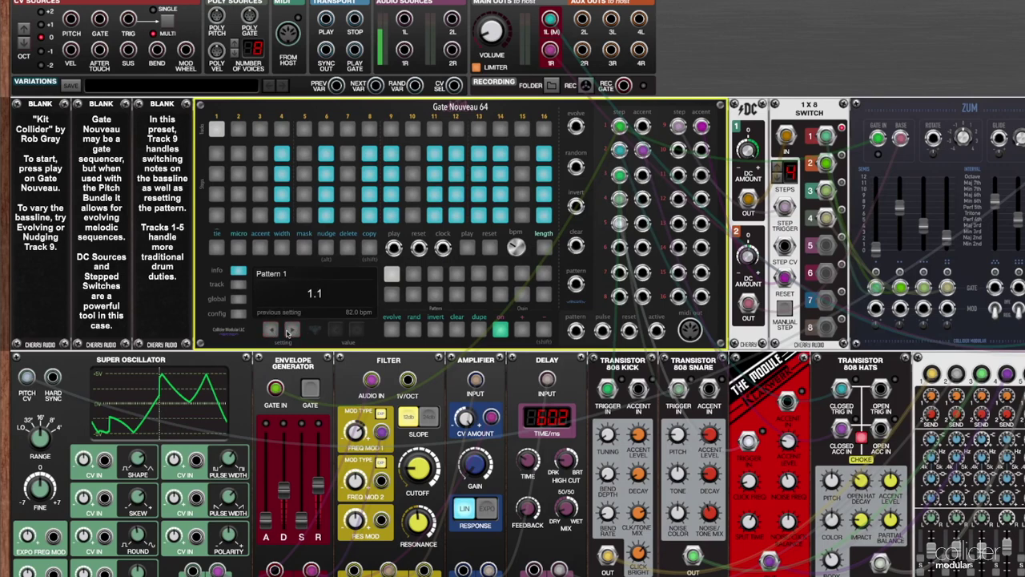
{"action": "left_click", "coordinate": [296, 332]}
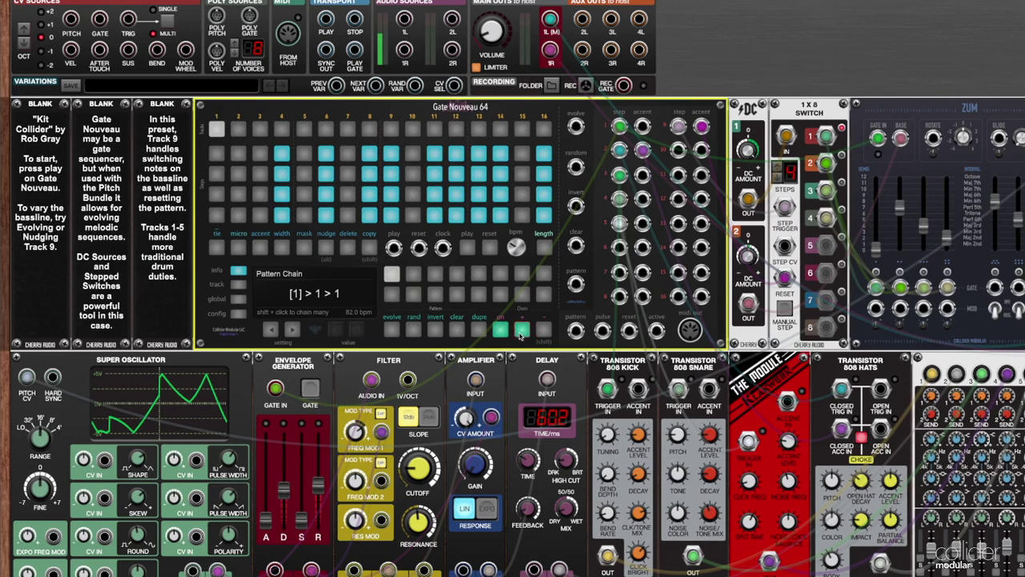
Add pattern 2 to the chain, play the chain through, then stop the sequencer
{"action": "left_click", "coordinate": [414, 276]}
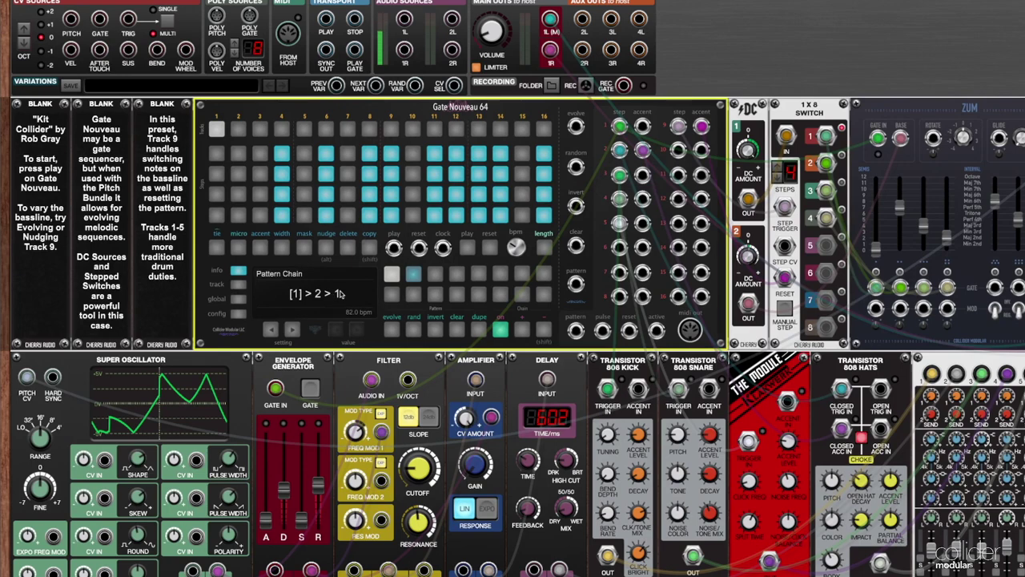
{"action": "left_click", "coordinate": [466, 247]}
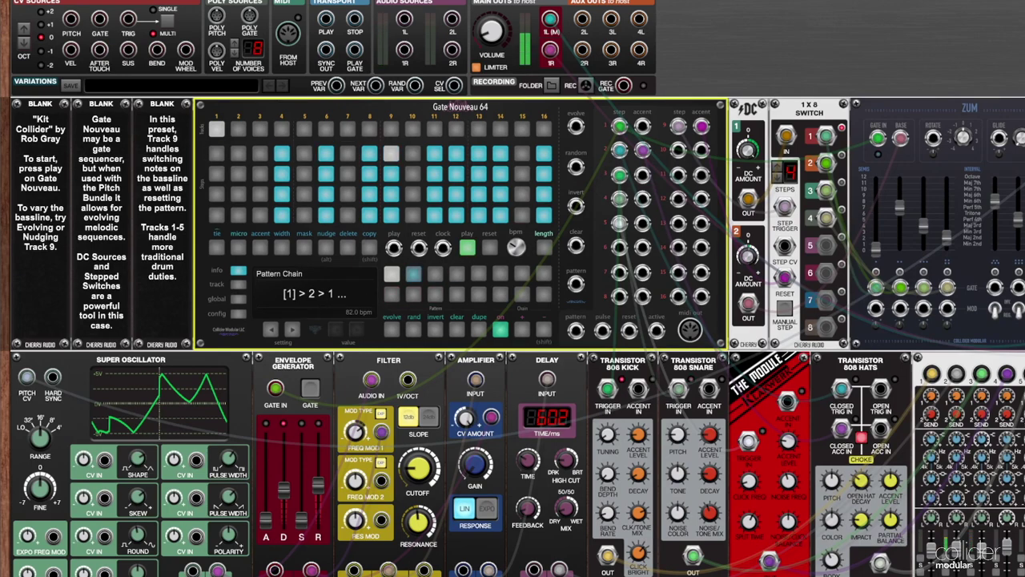
{"action": "mouse_move", "coordinate": [494, 15]}
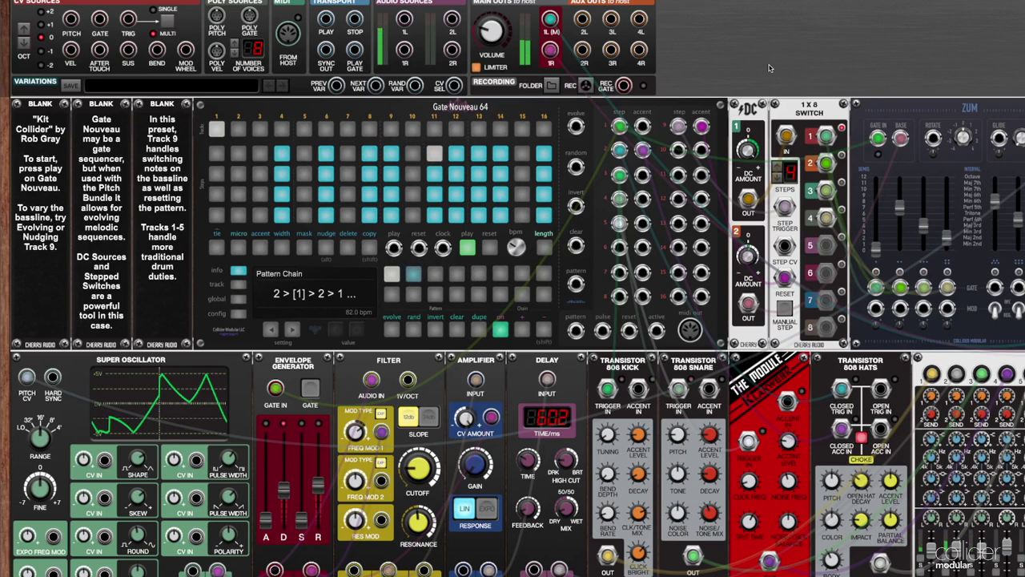
{"action": "left_click", "coordinate": [468, 248]}
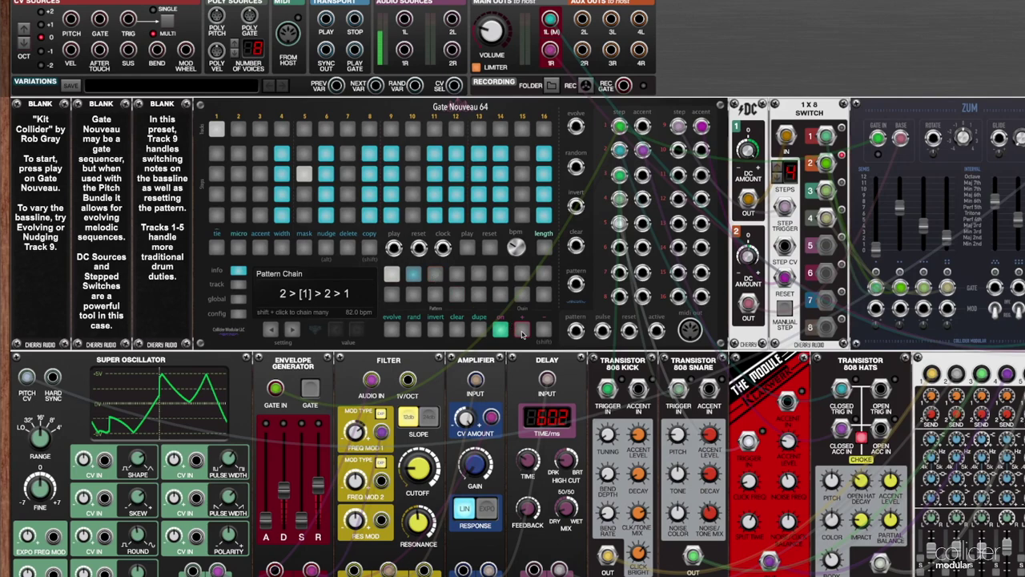
Append pattern 3 to Gate Nouveau 64's chain, then play the chain and stop it
{"action": "left_click", "coordinate": [434, 278]}
{"action": "left_click", "coordinate": [434, 277]}
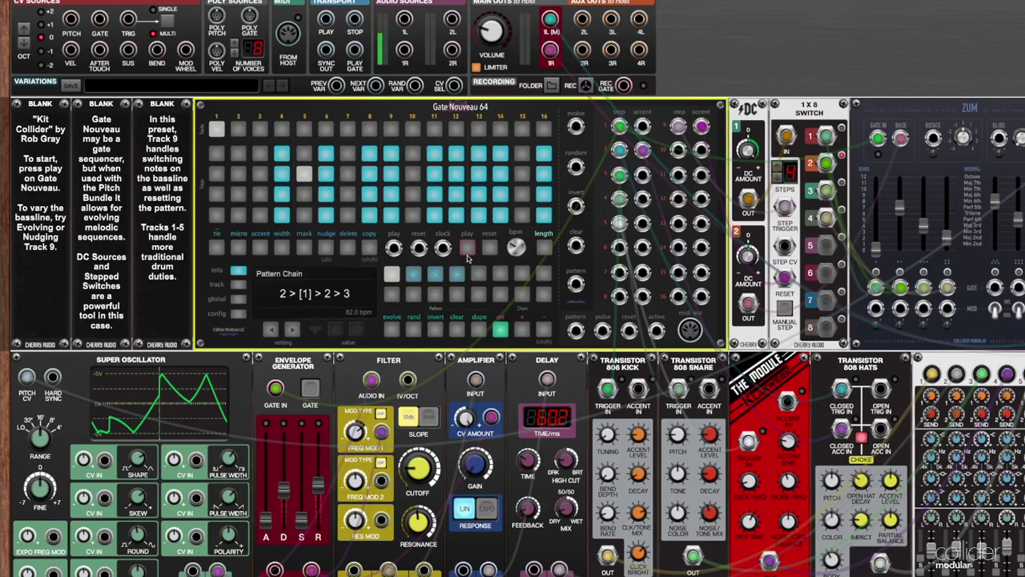
{"action": "left_click", "coordinate": [468, 252]}
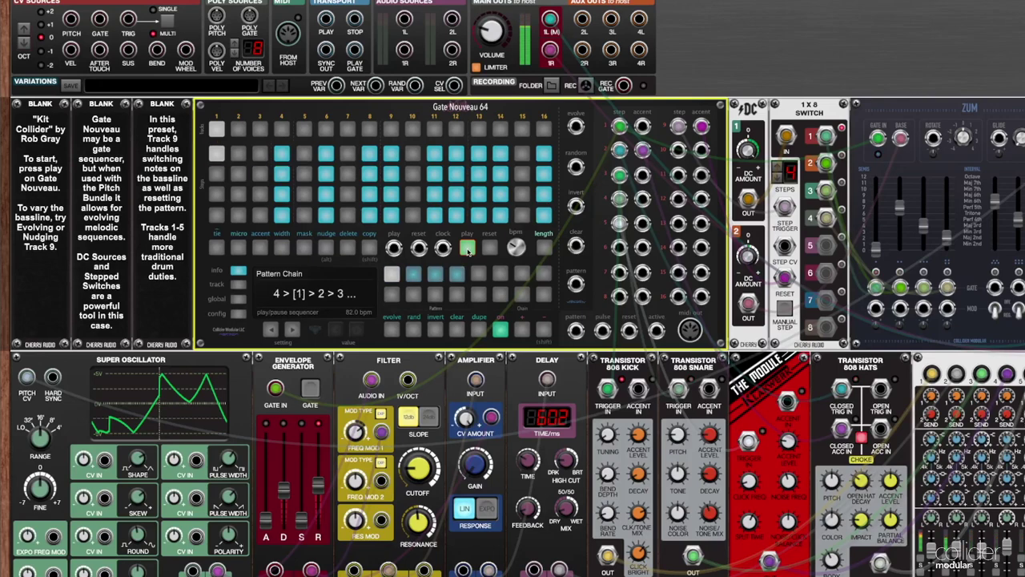
{"action": "left_click", "coordinate": [469, 251]}
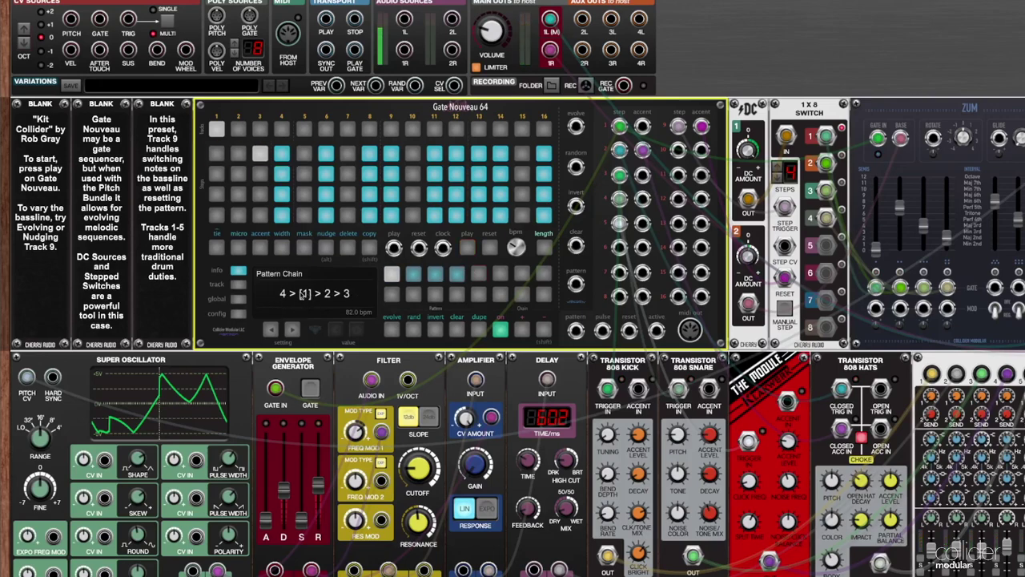
Reset the playhead, play the 1 > 2 > 3 chain, stop it, and deselect the module
{"action": "left_click", "coordinate": [489, 248]}
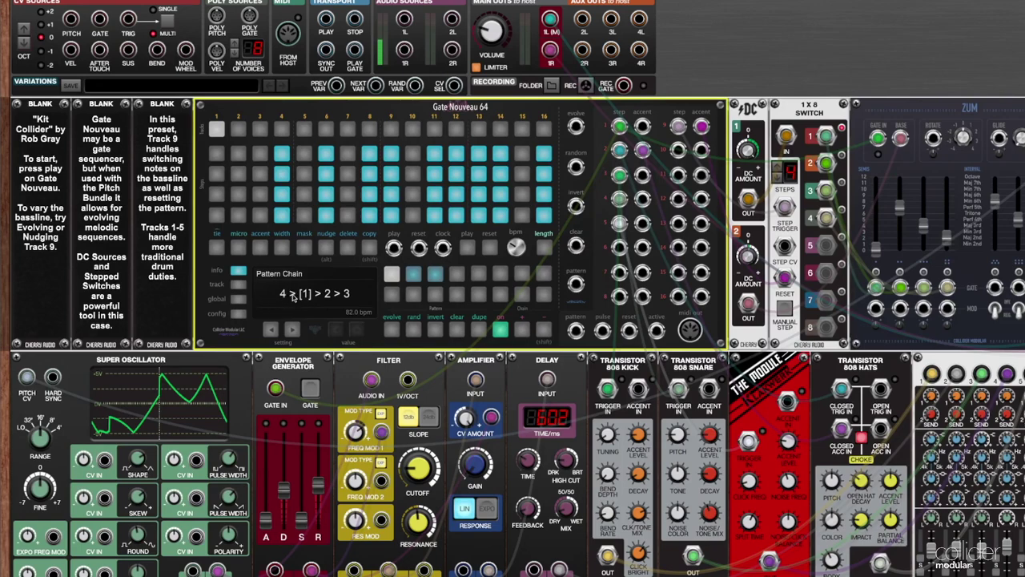
{"action": "left_click", "coordinate": [469, 250]}
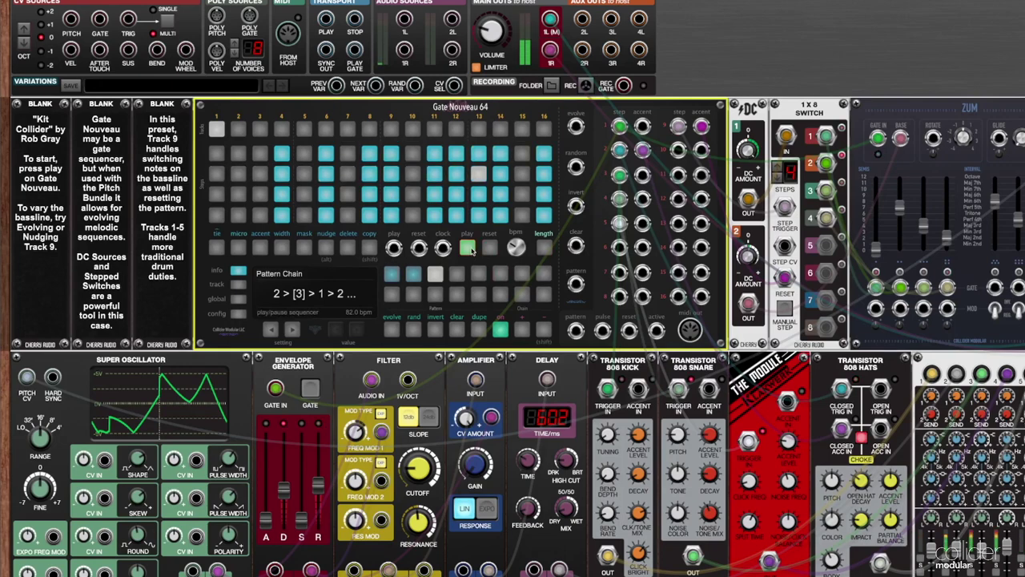
{"action": "left_click", "coordinate": [469, 249]}
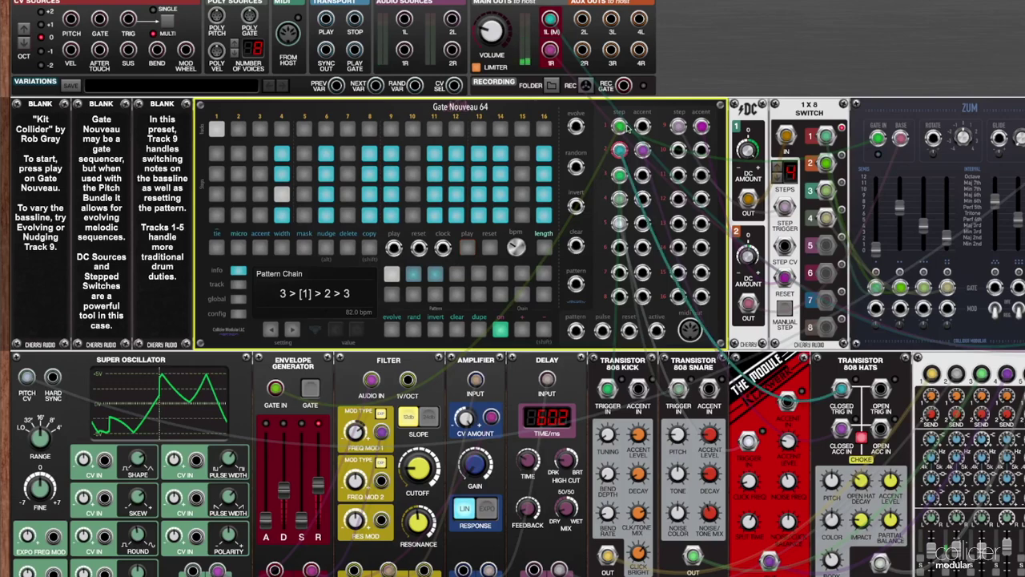
{"action": "left_click", "coordinate": [695, 61]}
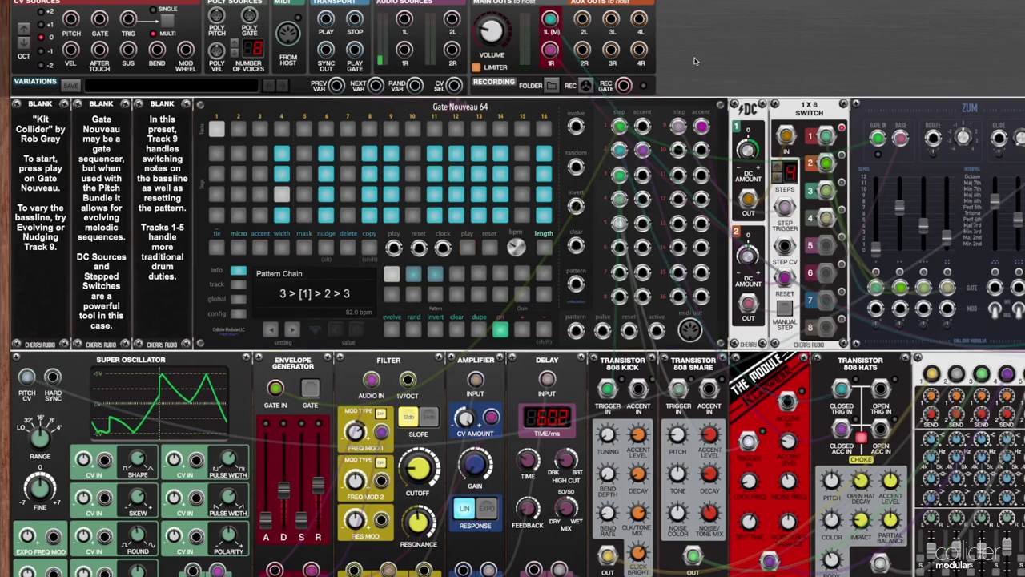
Use pattern pad 1 to fill the remaining chain slots, giving 3 > [1] > 1 > 1
{"action": "left_click", "coordinate": [543, 332]}
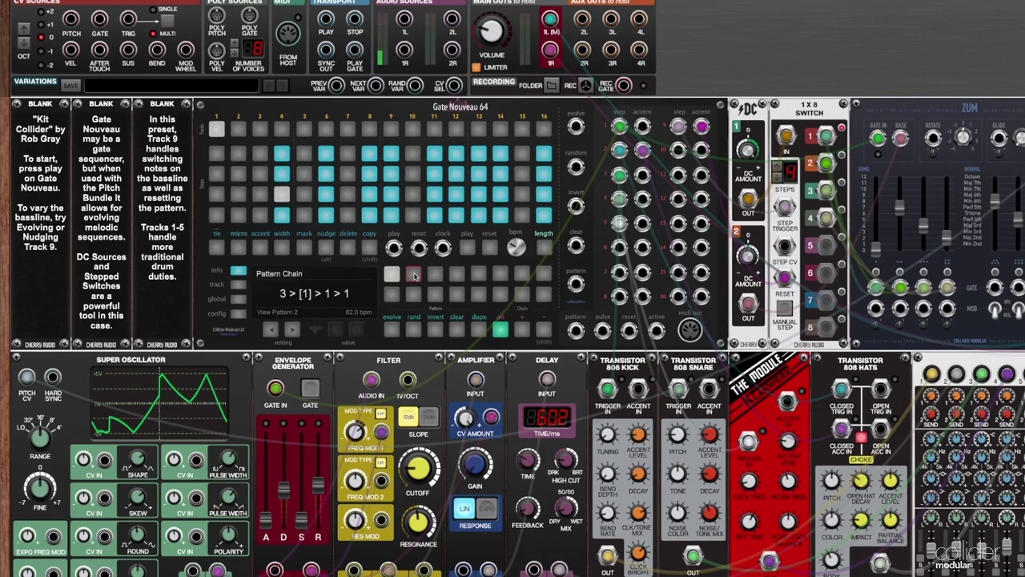
Append pattern 2 twice to Gate Nouveau 64's chain, start playback, then jump back to pattern 1
{"action": "left_click", "coordinate": [393, 277]}
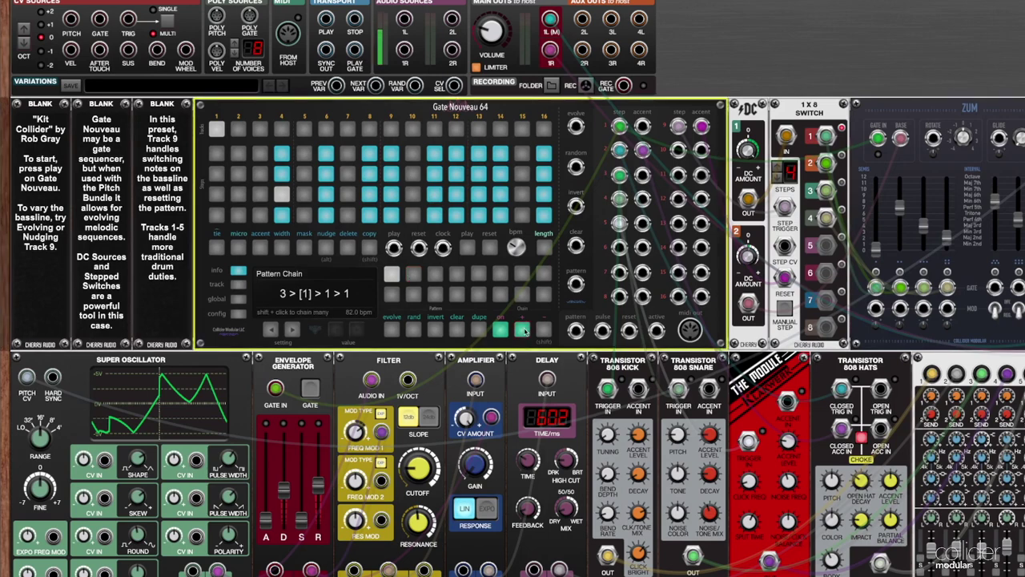
{"action": "left_click", "coordinate": [414, 276]}
{"action": "left_click", "coordinate": [414, 276]}
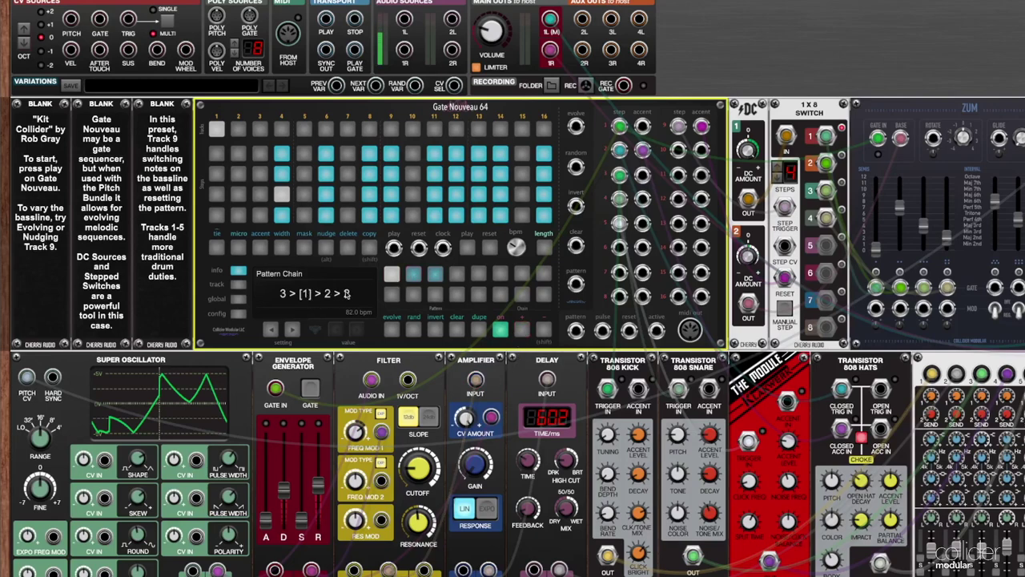
{"action": "left_click", "coordinate": [467, 247]}
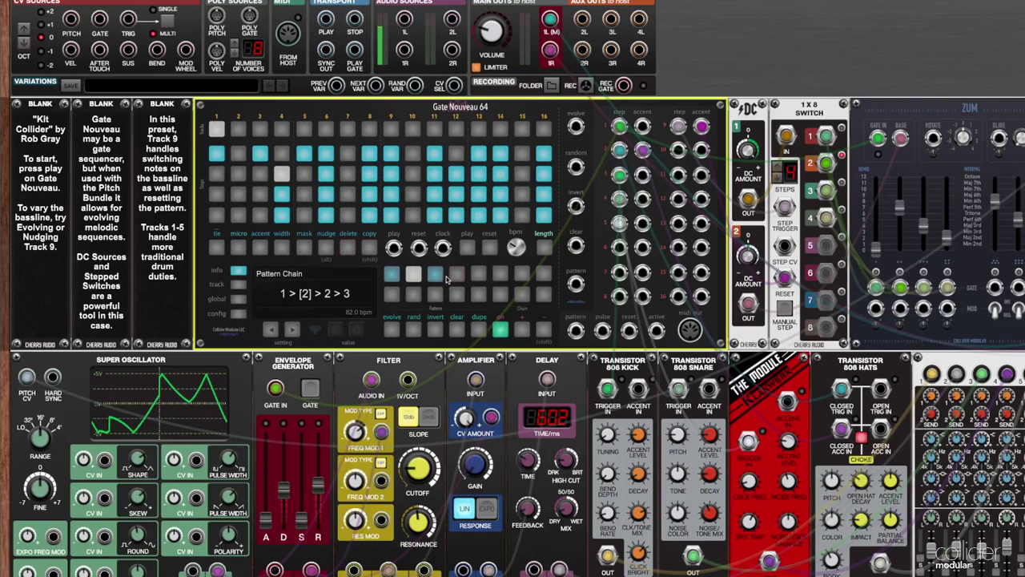
{"action": "left_click", "coordinate": [544, 330]}
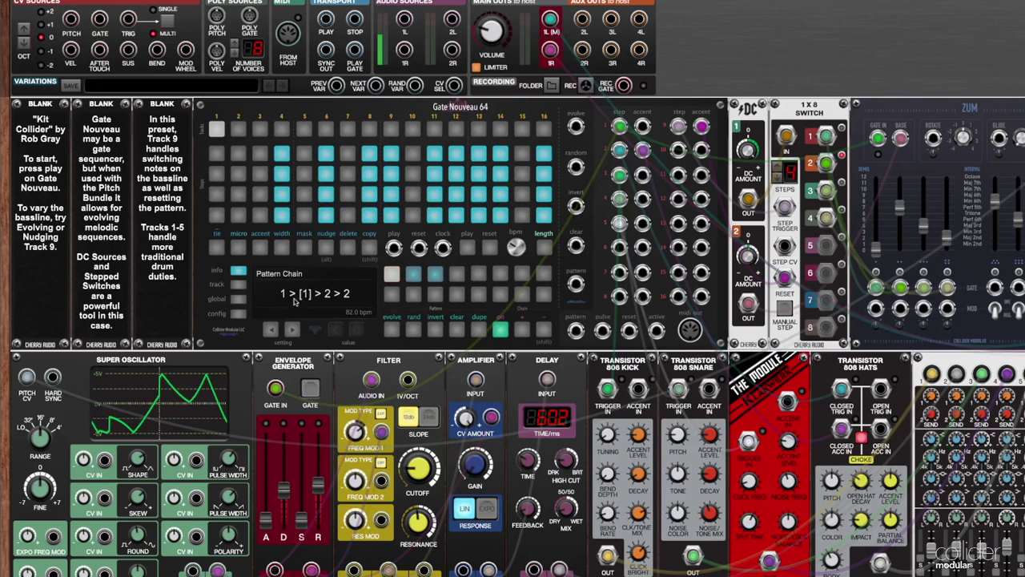
In Gate Nouveau 64's config settings, set Chain End to loop last
{"action": "left_click", "coordinate": [237, 314]}
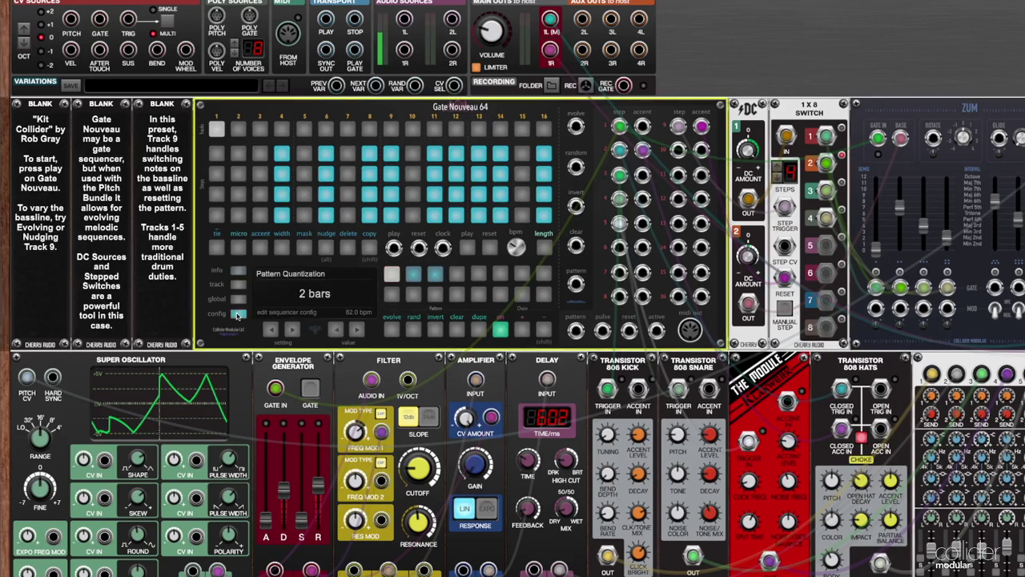
{"action": "left_click", "coordinate": [292, 331]}
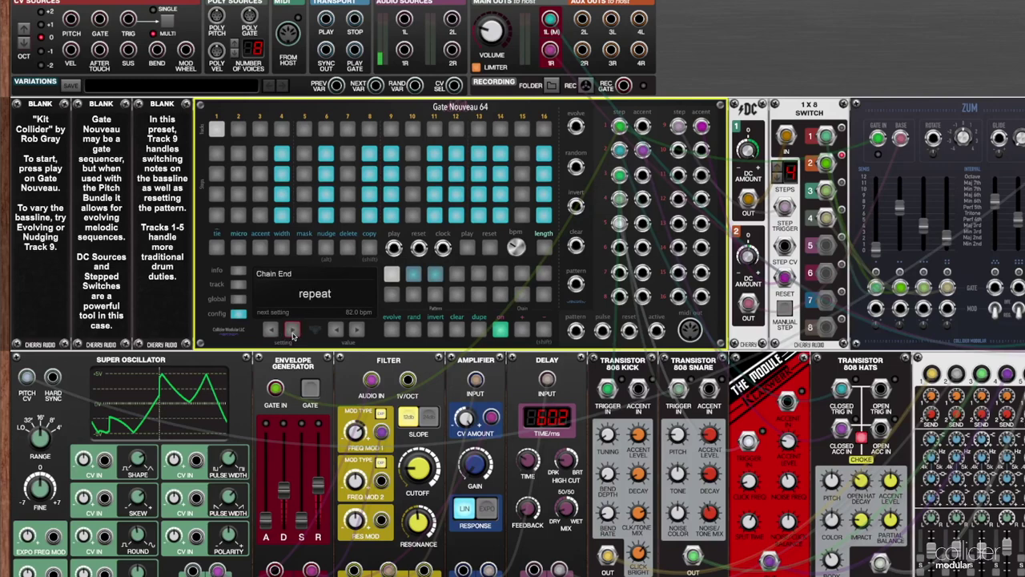
{"action": "left_click", "coordinate": [358, 330]}
Play the sequencer, append pattern 3 to the chain, stop, and view pattern 3's steps
{"action": "left_click", "coordinate": [271, 323]}
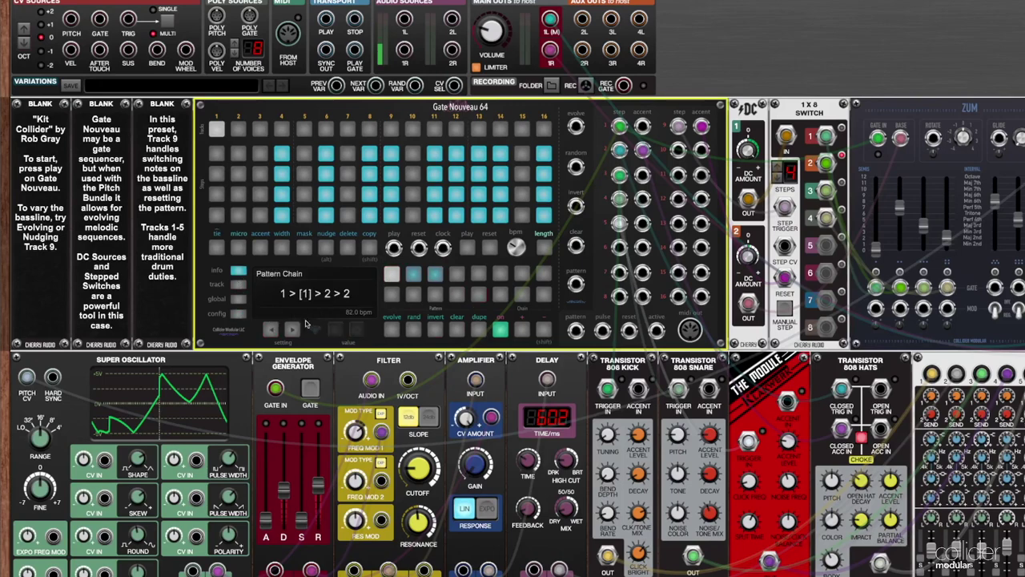
{"action": "left_click", "coordinate": [467, 250]}
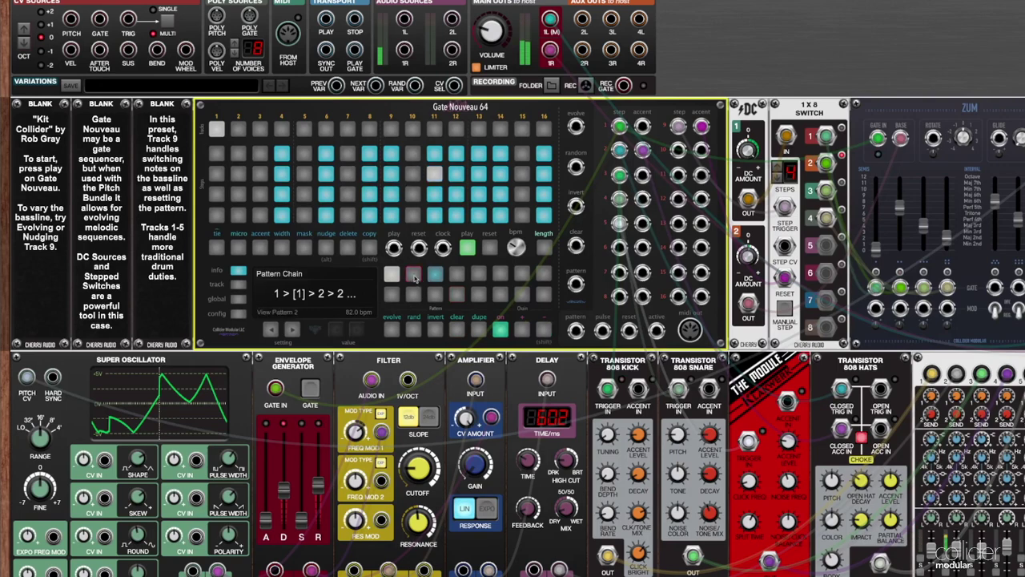
{"action": "left_click", "coordinate": [544, 330]}
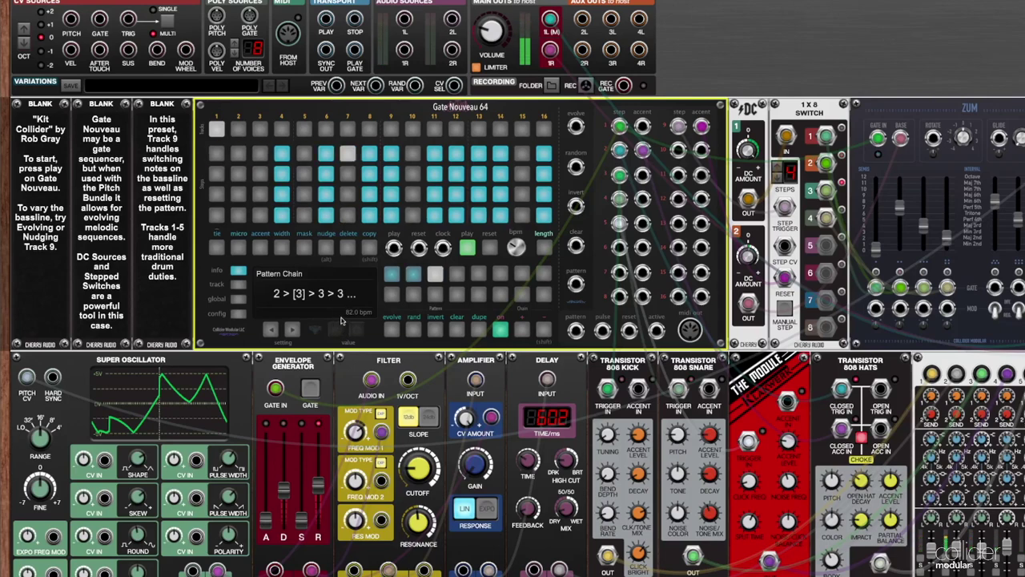
{"action": "left_click", "coordinate": [467, 249]}
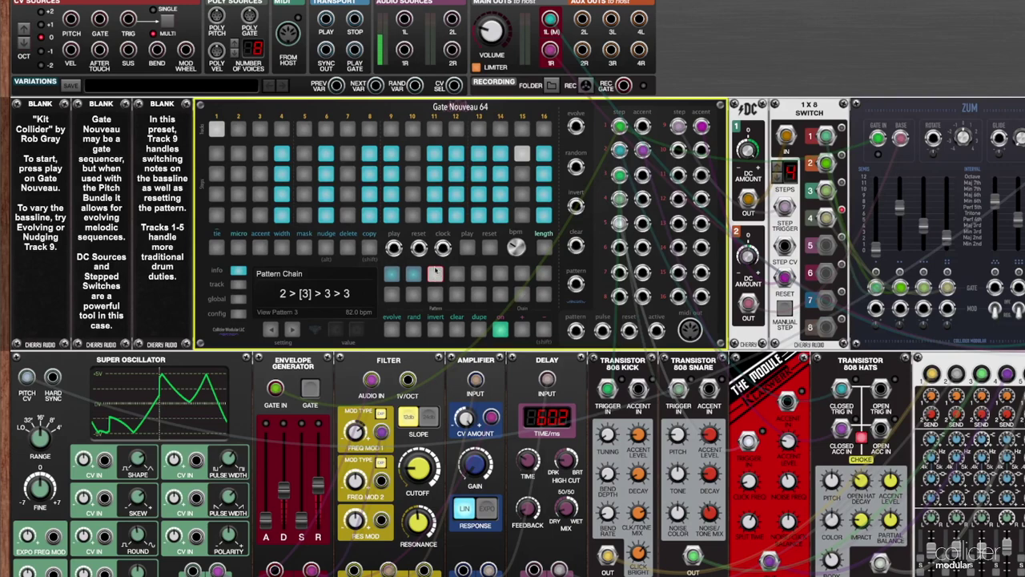
{"action": "left_click", "coordinate": [433, 274]}
In config, step Chain End from loop last through loop first to repeat
{"action": "left_click", "coordinate": [271, 333]}
{"action": "left_click", "coordinate": [356, 330]}
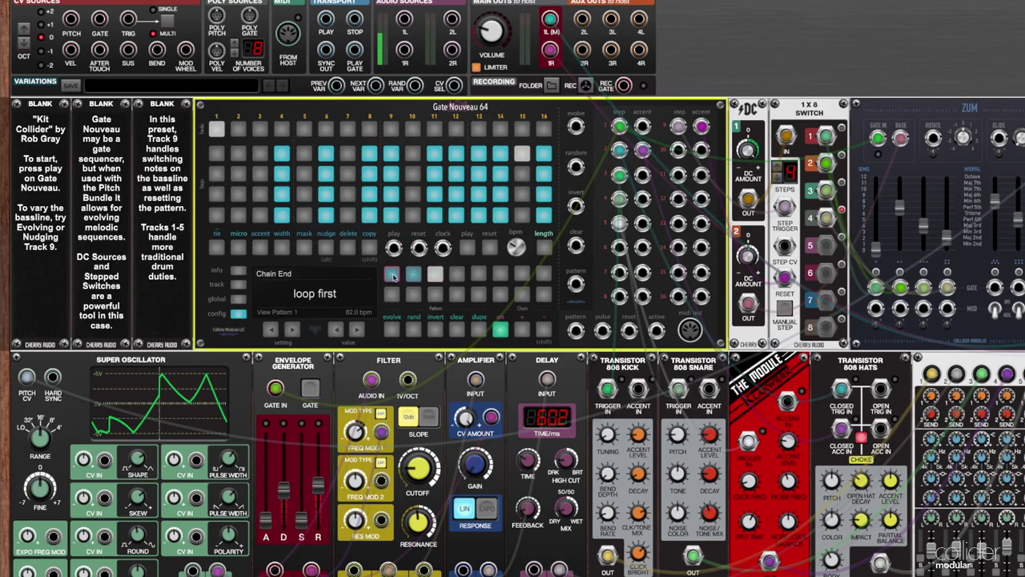
{"action": "left_click", "coordinate": [358, 330]}
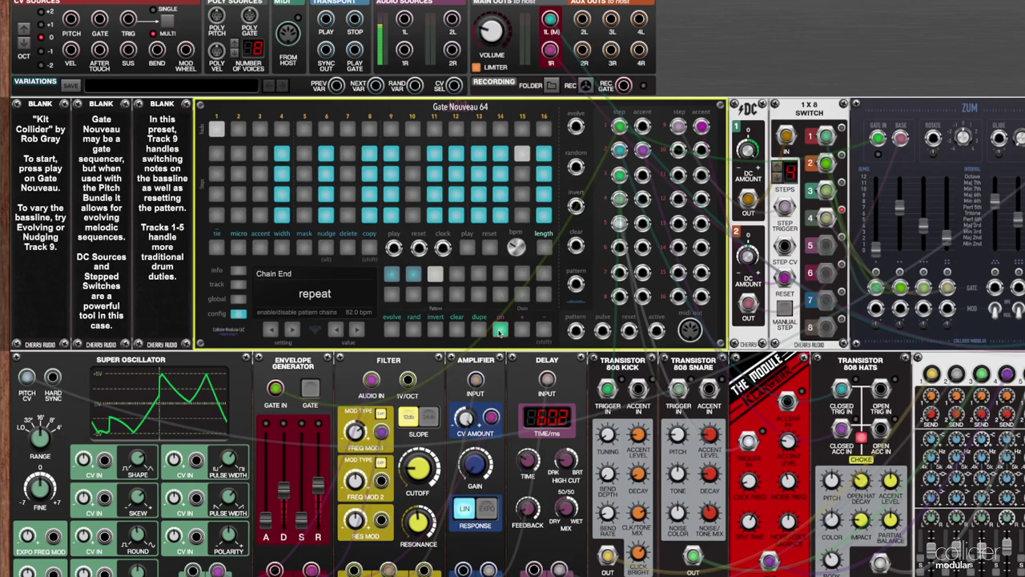
Switch pattern chaining off and back on, then start the sequencer playing the 1 > 2 > 3 chain
{"action": "left_click", "coordinate": [499, 331]}
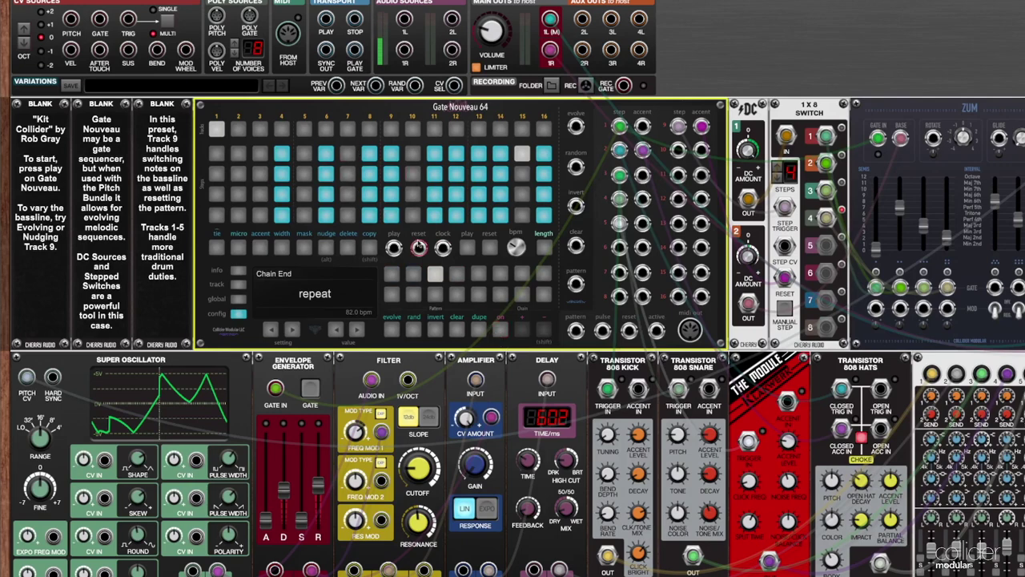
{"action": "left_click", "coordinate": [501, 330]}
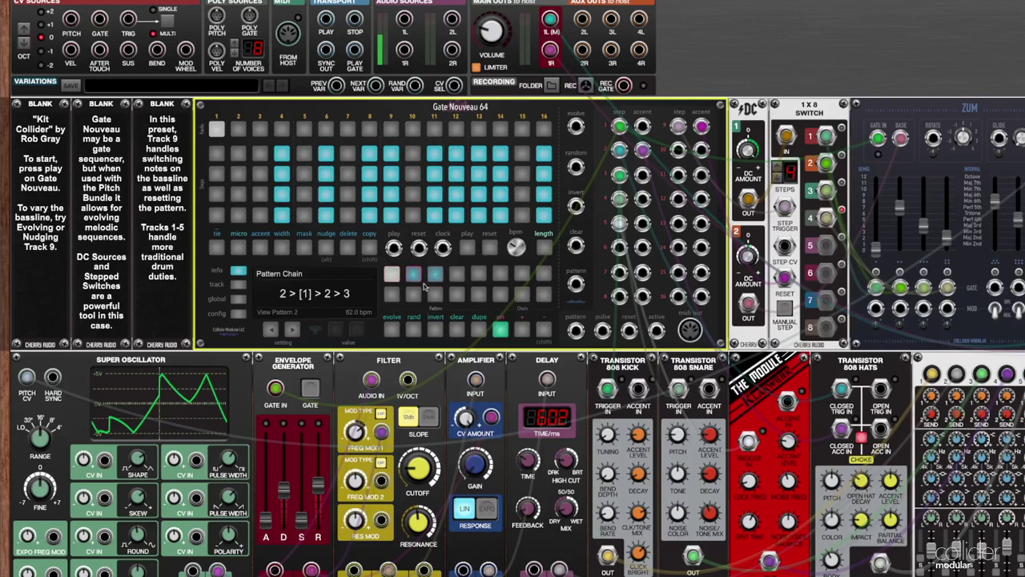
{"action": "left_click", "coordinate": [466, 248]}
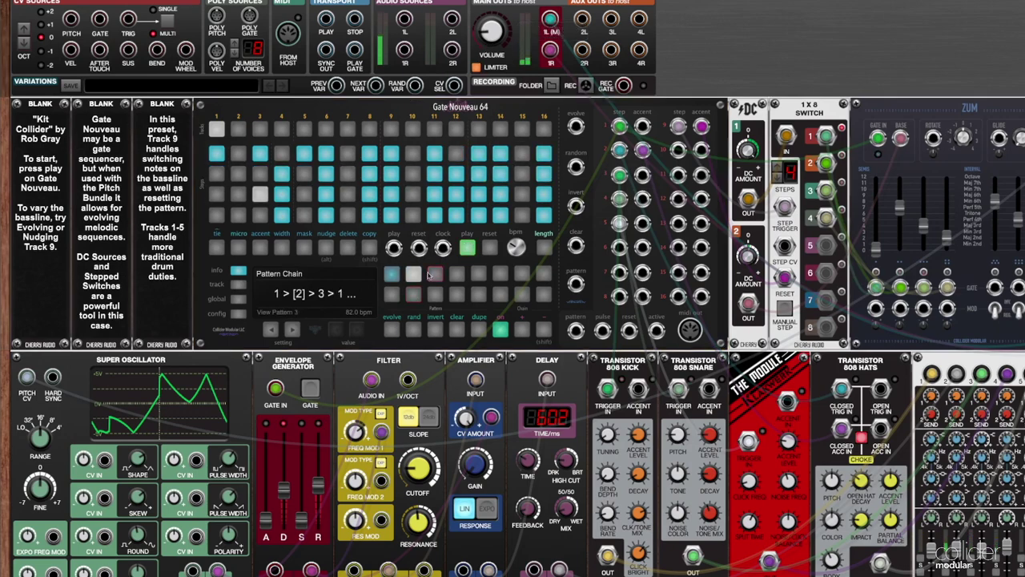
Jump back to pattern 1 during playback, then stop the sequencer
{"action": "left_click", "coordinate": [391, 276]}
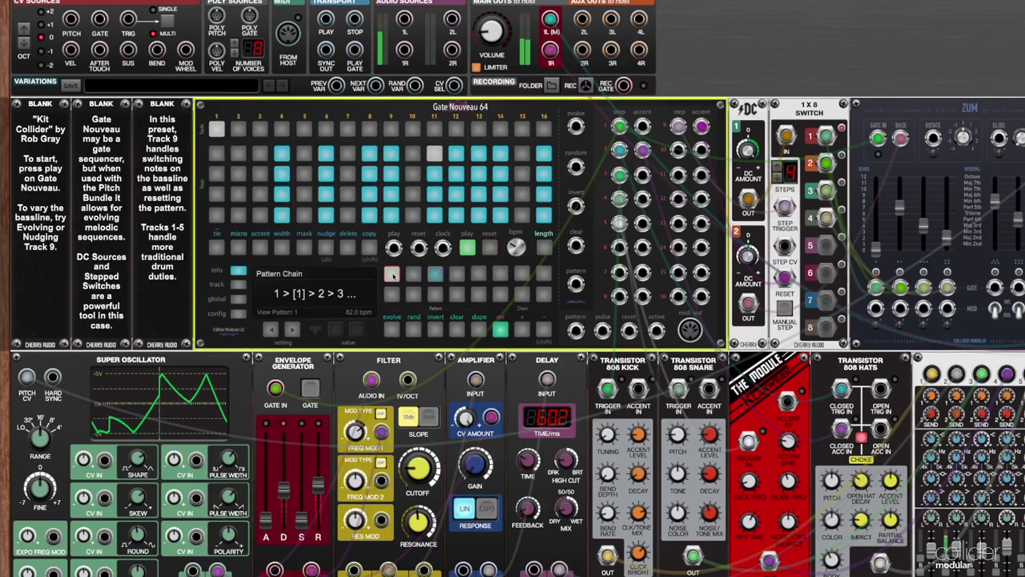
{"action": "left_click", "coordinate": [467, 249]}
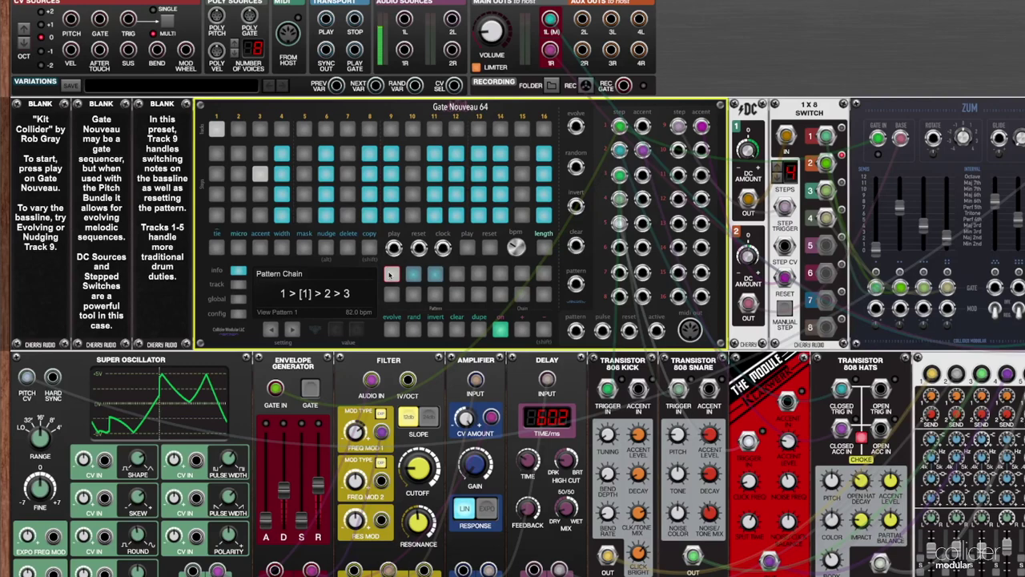
{"action": "left_click", "coordinate": [490, 249]}
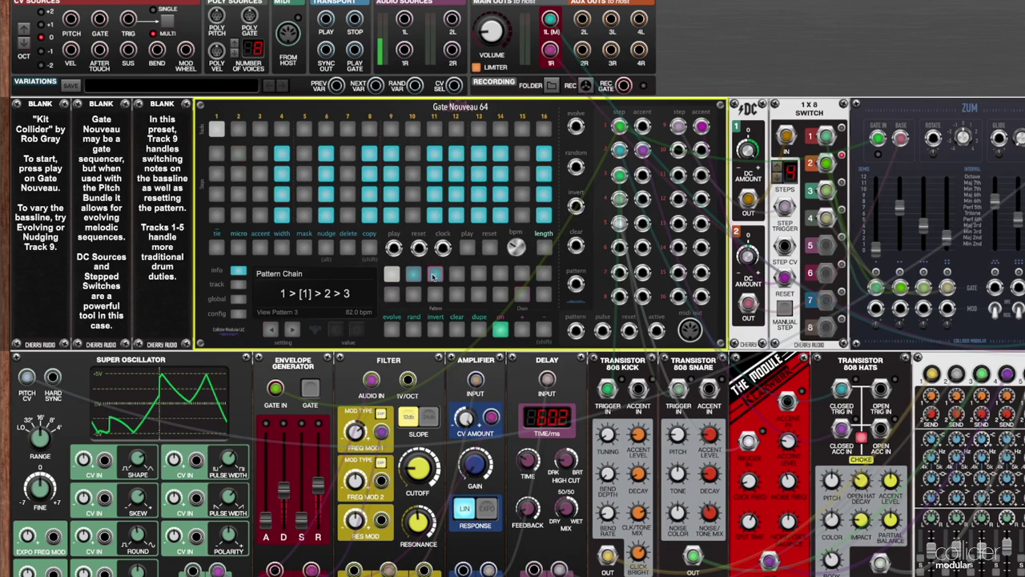